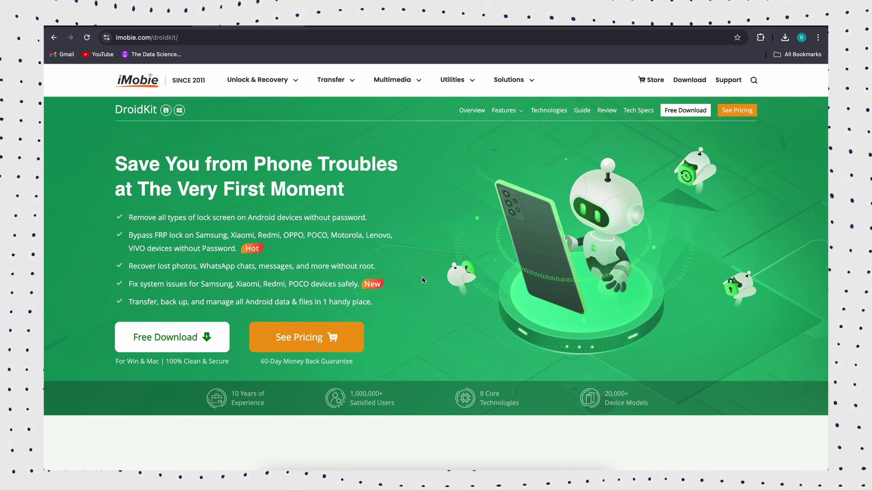
{"action": "scroll", "coordinate": [421, 277], "scroll_direction": "down", "scroll_amount": 1}
{"action": "scroll", "coordinate": [421, 276], "scroll_direction": "down", "scroll_amount": 1}
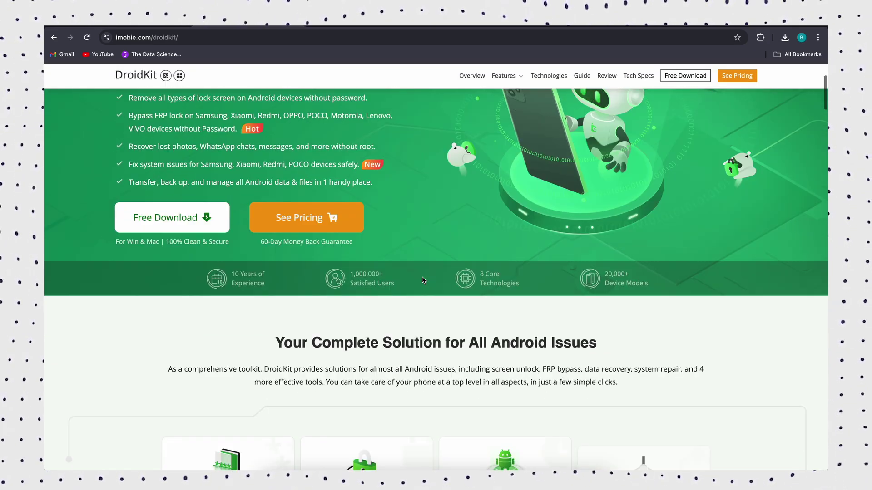
{"action": "scroll", "coordinate": [422, 277], "scroll_direction": "down", "scroll_amount": 3}
{"action": "scroll", "coordinate": [421, 280], "scroll_direction": "down", "scroll_amount": 3}
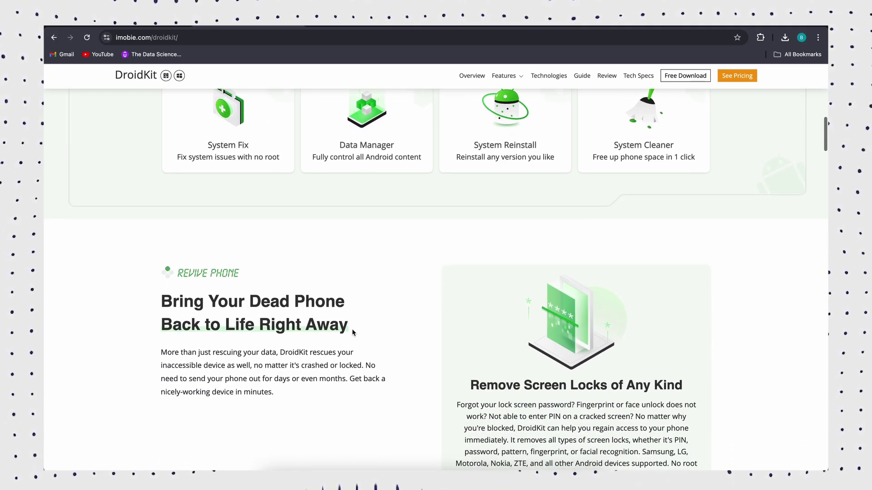
{"action": "scroll", "coordinate": [352, 329], "scroll_direction": "down", "scroll_amount": 1}
{"action": "scroll", "coordinate": [353, 333], "scroll_direction": "down", "scroll_amount": 1}
{"action": "scroll", "coordinate": [352, 333], "scroll_direction": "down", "scroll_amount": 1}
{"action": "scroll", "coordinate": [352, 333], "scroll_direction": "down", "scroll_amount": 1}
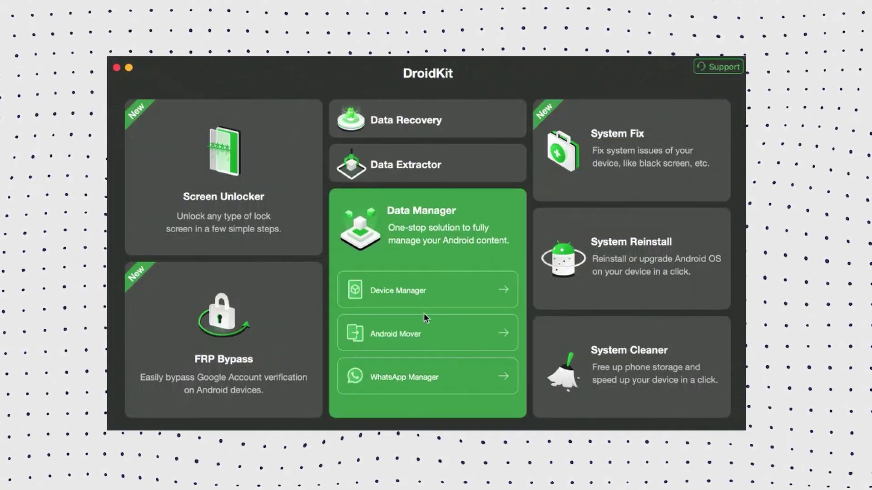
Step: Launch Android Mover's Android to Android migration from Data Manager
{"action": "left_click", "coordinate": [398, 334]}
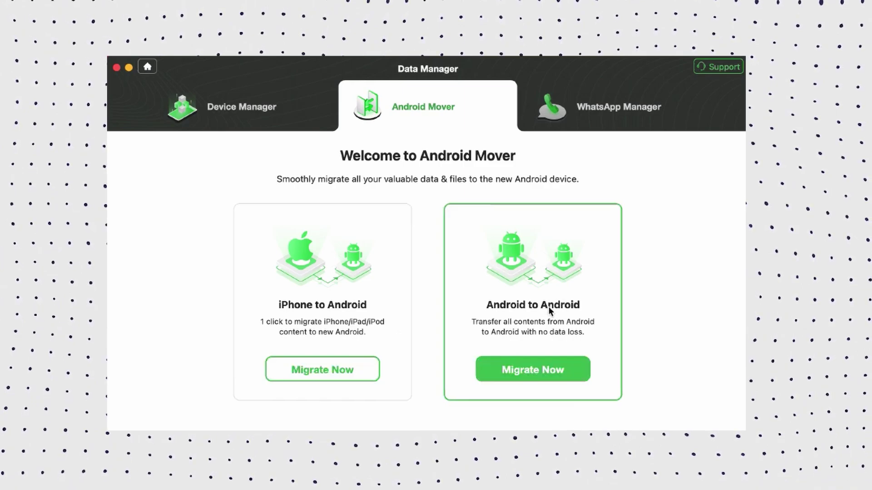
{"action": "left_click", "coordinate": [532, 370]}
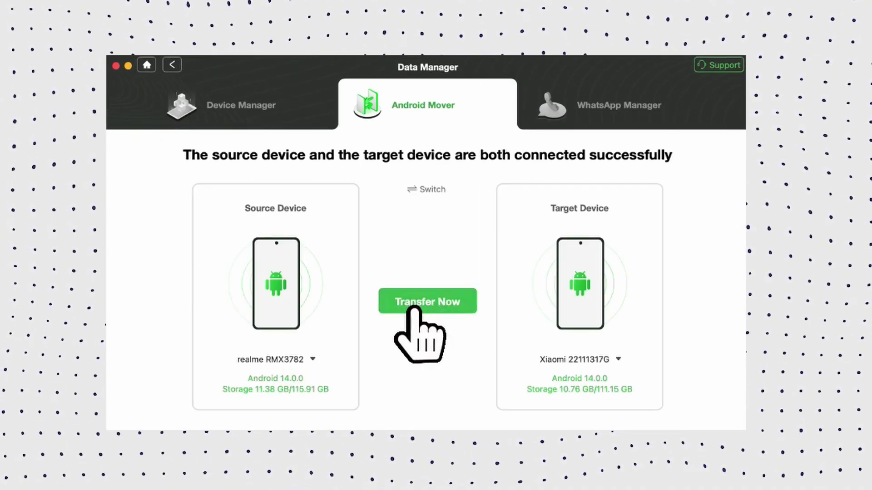
Step: Clear all data categories, select only Photos, and start the transfer
{"action": "left_click", "coordinate": [414, 305]}
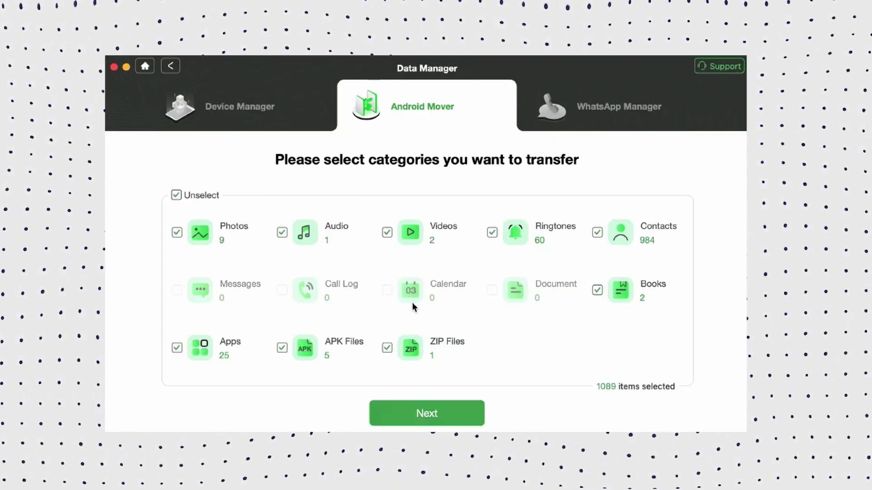
{"action": "left_click", "coordinate": [176, 196]}
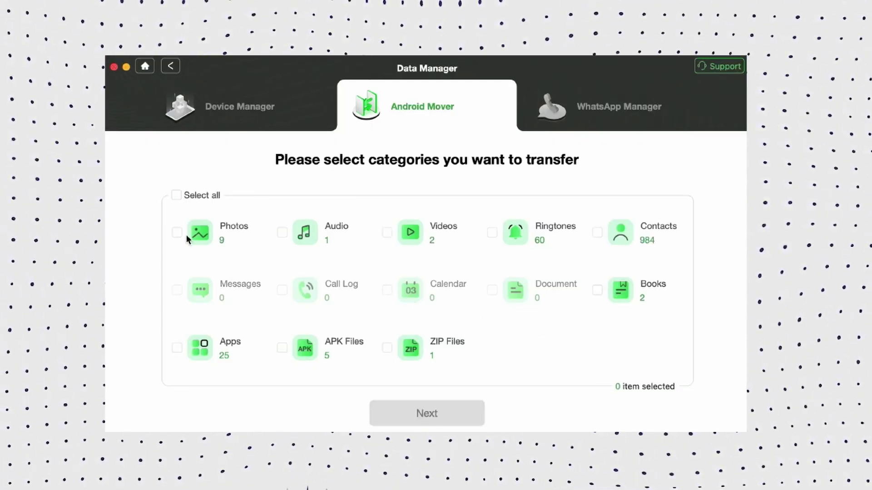
{"action": "left_click", "coordinate": [178, 233]}
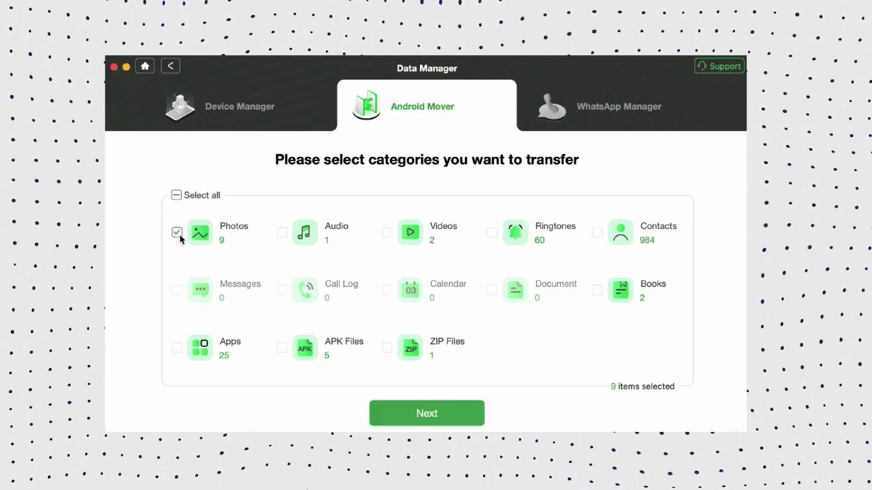
{"action": "left_click", "coordinate": [423, 416]}
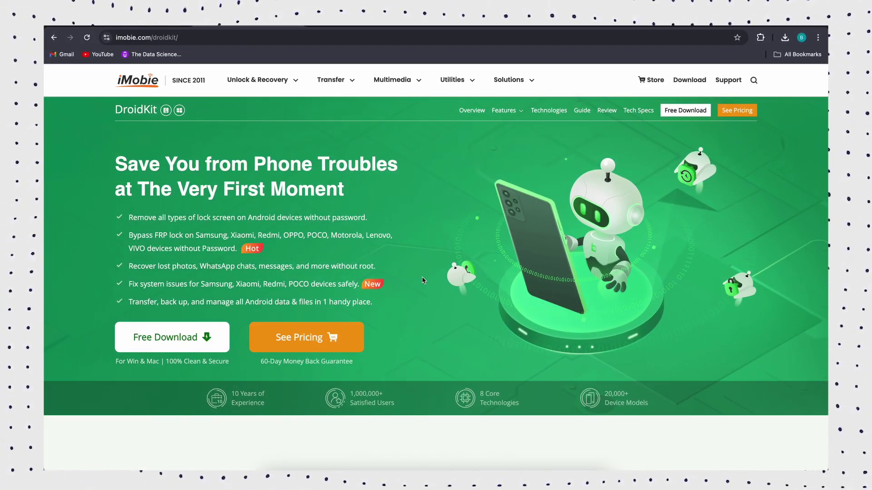
{"action": "scroll", "coordinate": [422, 280], "scroll_direction": "down", "scroll_amount": 2}
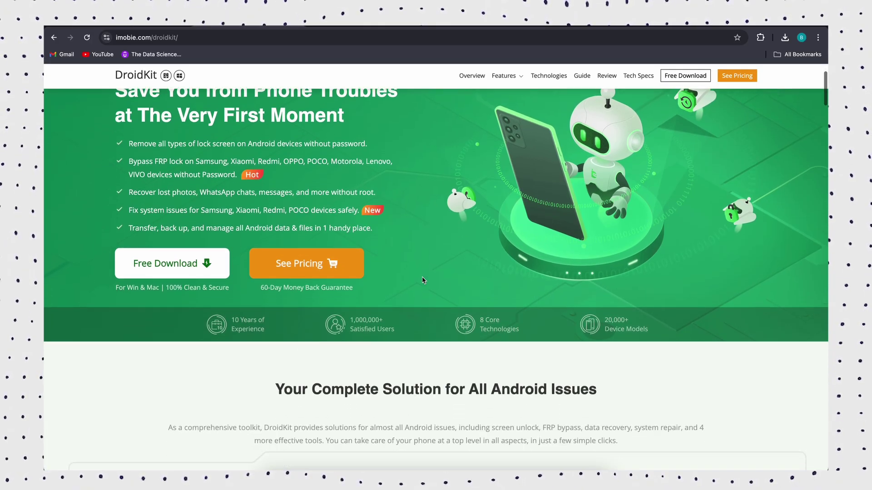
{"action": "scroll", "coordinate": [422, 279], "scroll_direction": "down", "scroll_amount": 1}
{"action": "scroll", "coordinate": [422, 279], "scroll_direction": "down", "scroll_amount": 1}
{"action": "scroll", "coordinate": [422, 277], "scroll_direction": "down", "scroll_amount": 1}
{"action": "scroll", "coordinate": [422, 277], "scroll_direction": "down", "scroll_amount": 1}
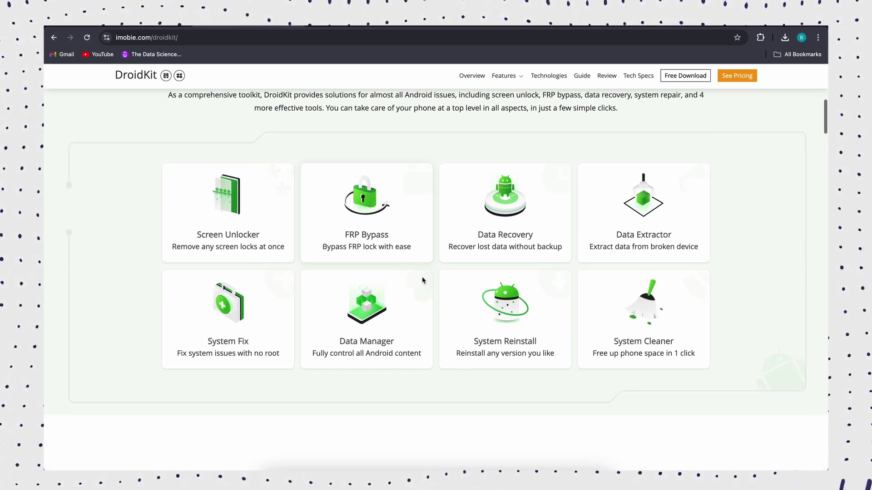